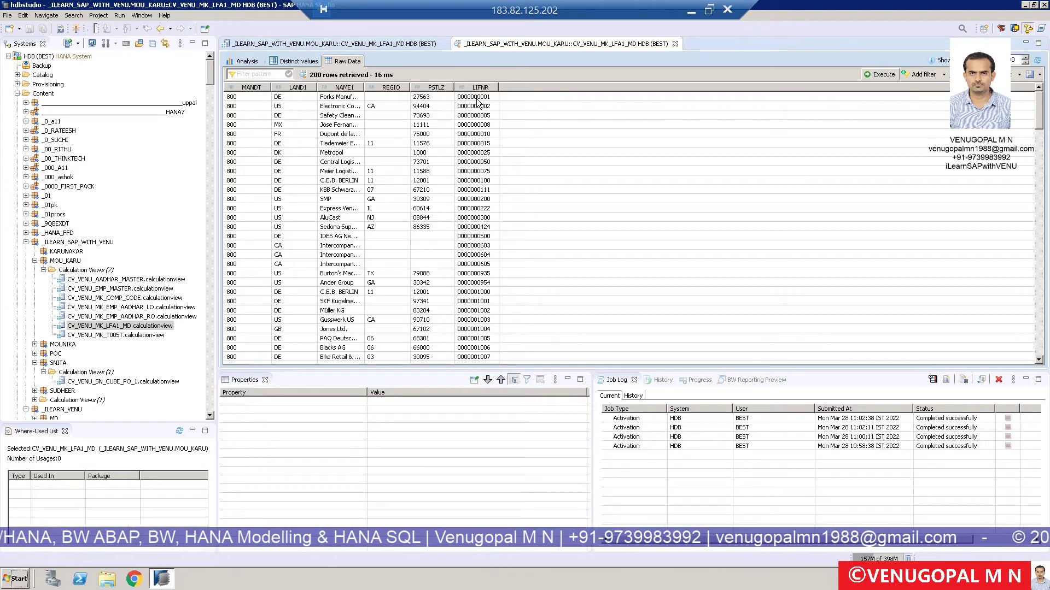
# Step: Analyse LIFNR and LAND1 on the labels axis of the data preview and show the output as a table
pyautogui.click(242, 63)
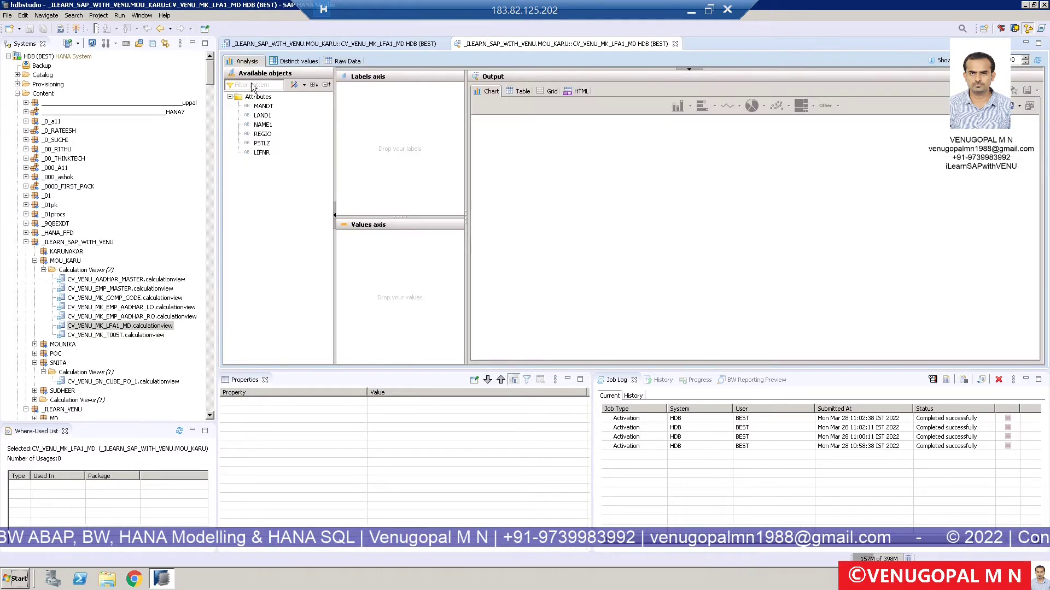
pyautogui.doubleClick(263, 115)
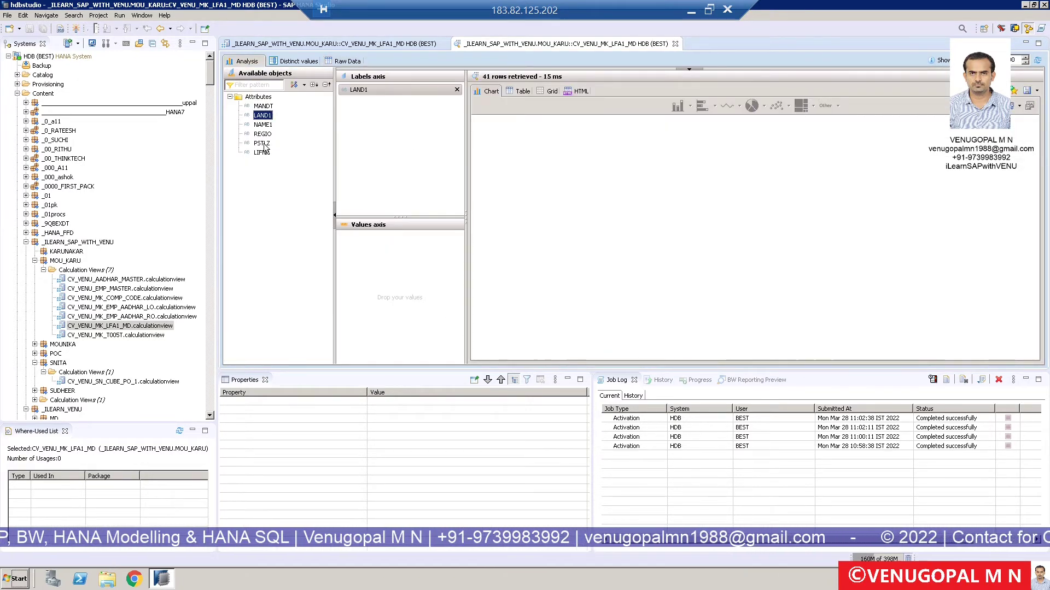
pyautogui.moveTo(259, 153); pyautogui.dragTo(394, 90)
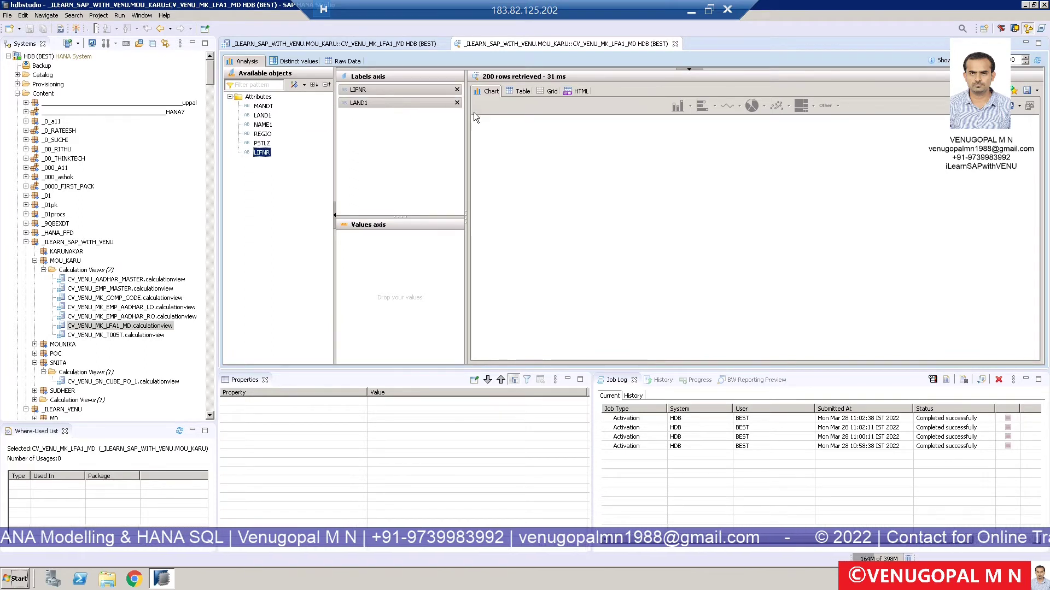
pyautogui.click(517, 91)
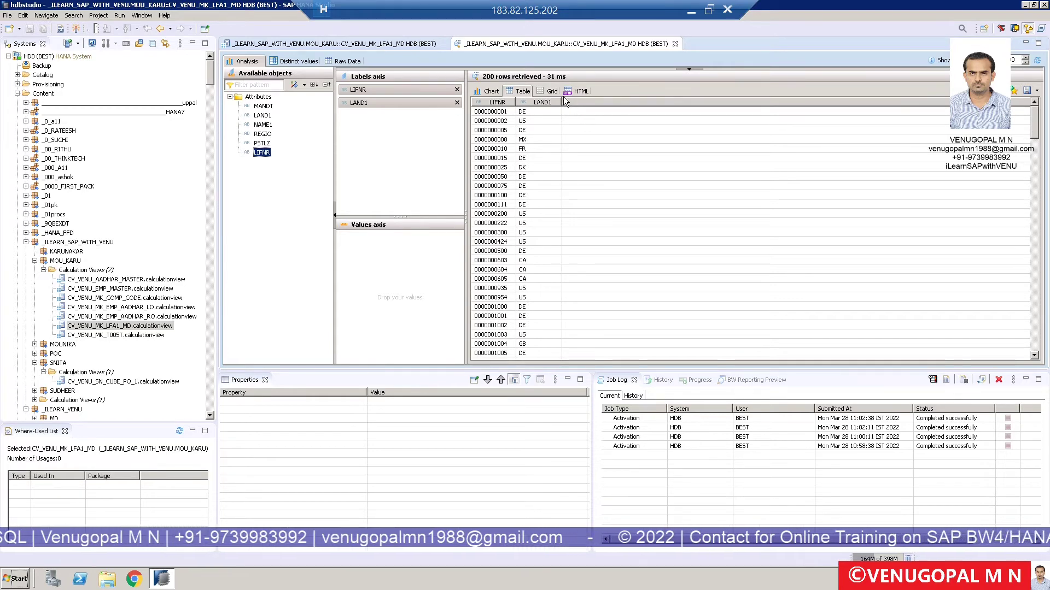
# Step: Add a calculated column CC_COMP_KEY to the Projection node of CV_VENU_MK_LFA1_MD, labelled Complex Key, data type VARCHAR, length 15
pyautogui.click(396, 43)
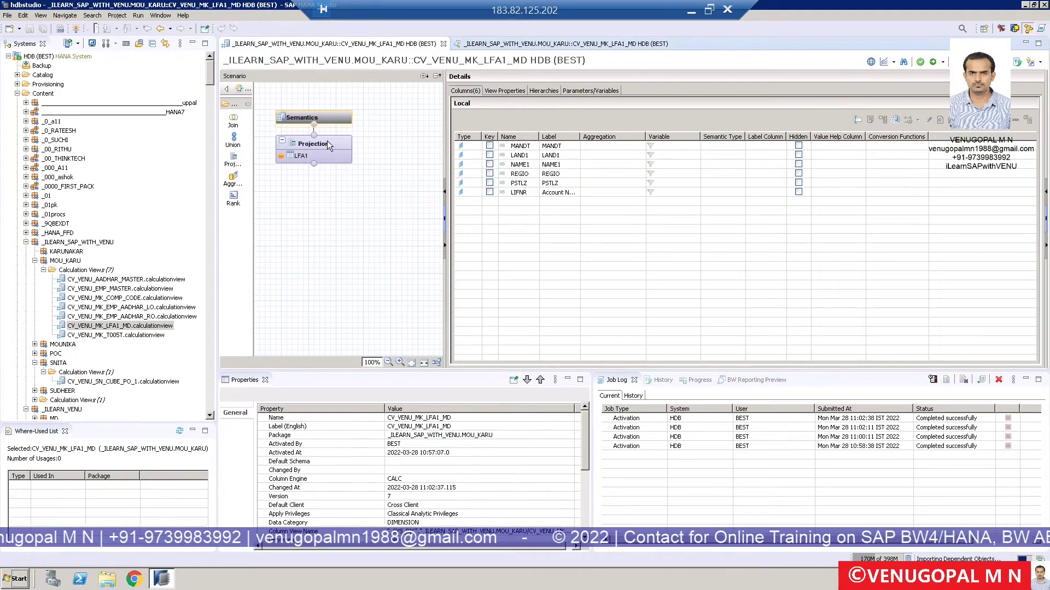
pyautogui.click(328, 144)
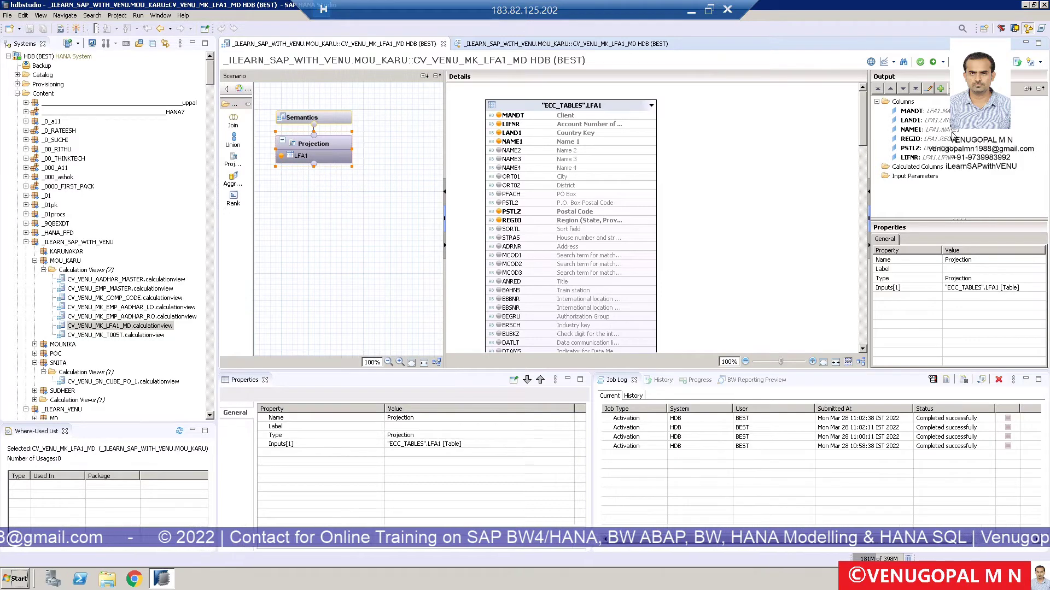
pyautogui.click(911, 170)
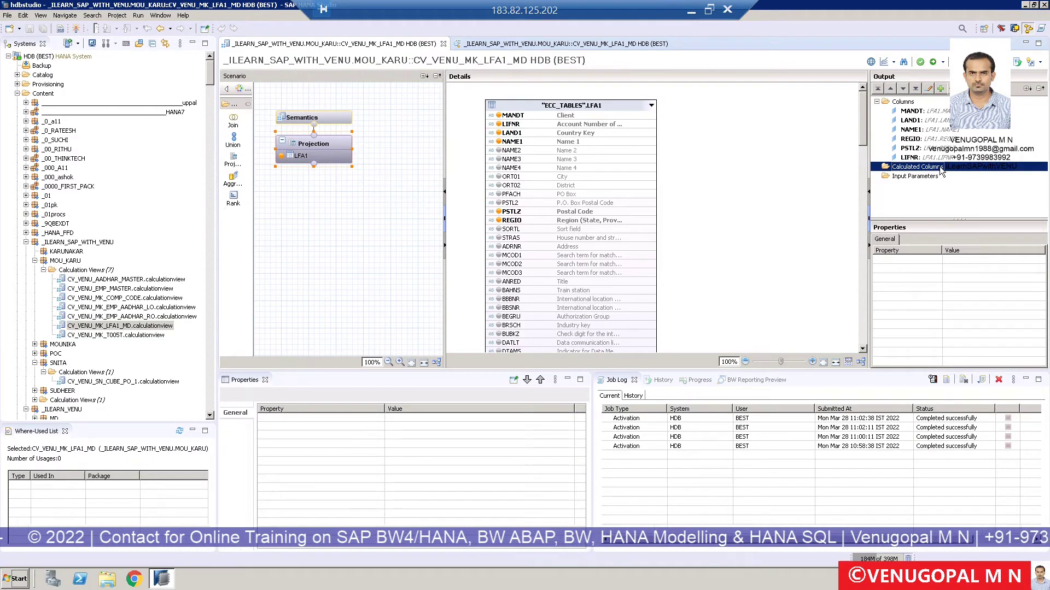
pyautogui.rightClick(941, 171)
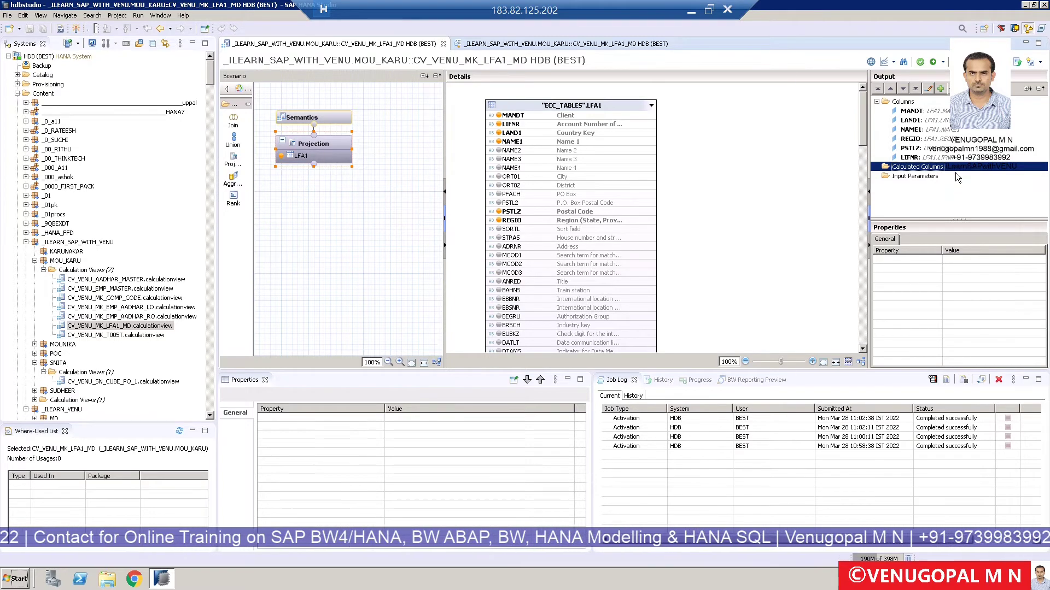
pyautogui.click(771, 7)
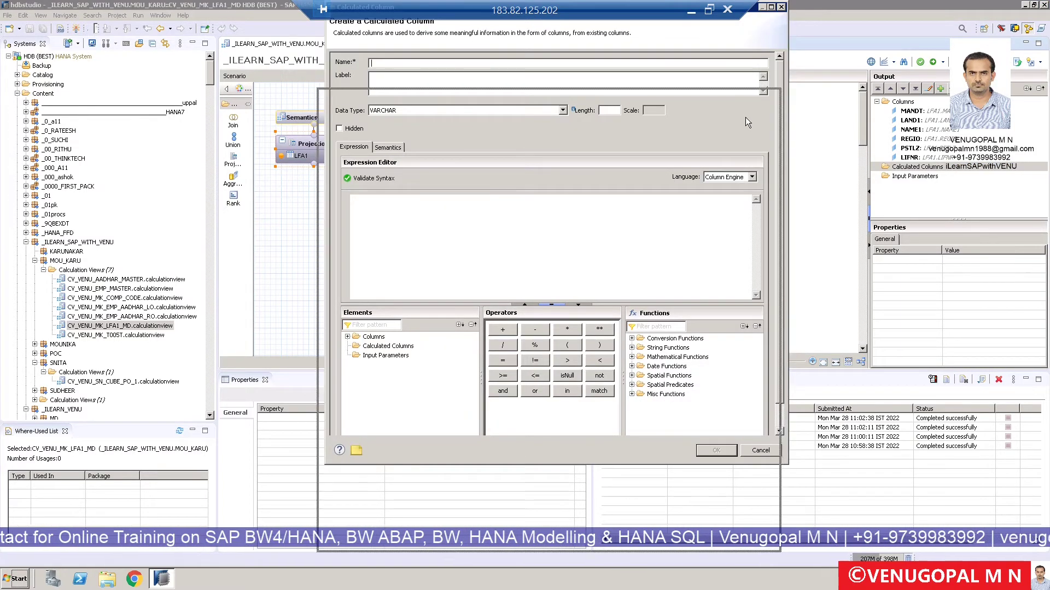
pyautogui.moveTo(612, 115); pyautogui.dragTo(613, 79)
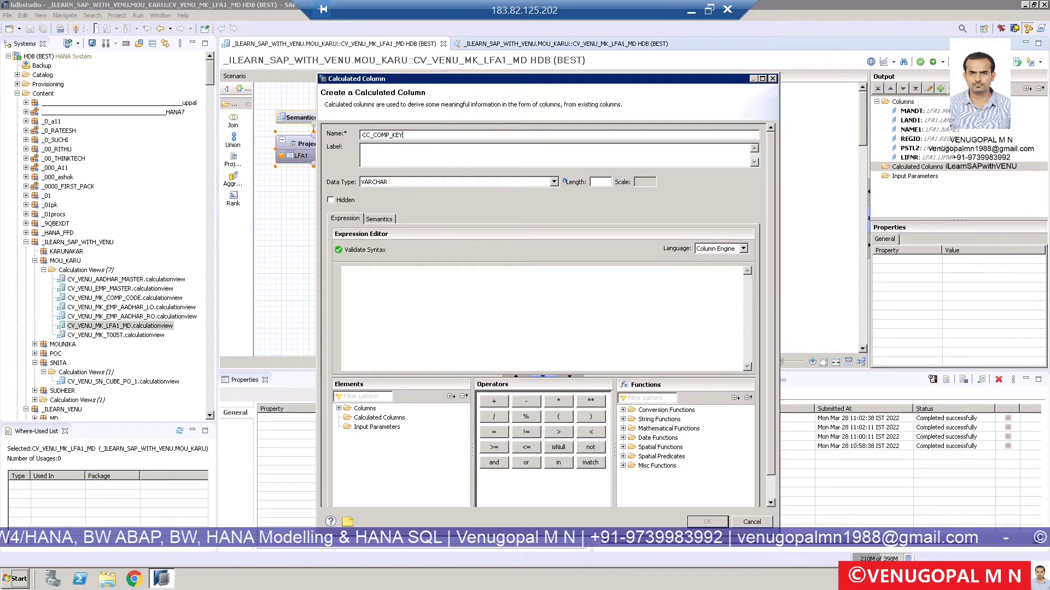
pyautogui.click(427, 159)
pyautogui.moveTo(448, 149); pyautogui.dragTo(229, 144)
pyautogui.write('Complex Key')
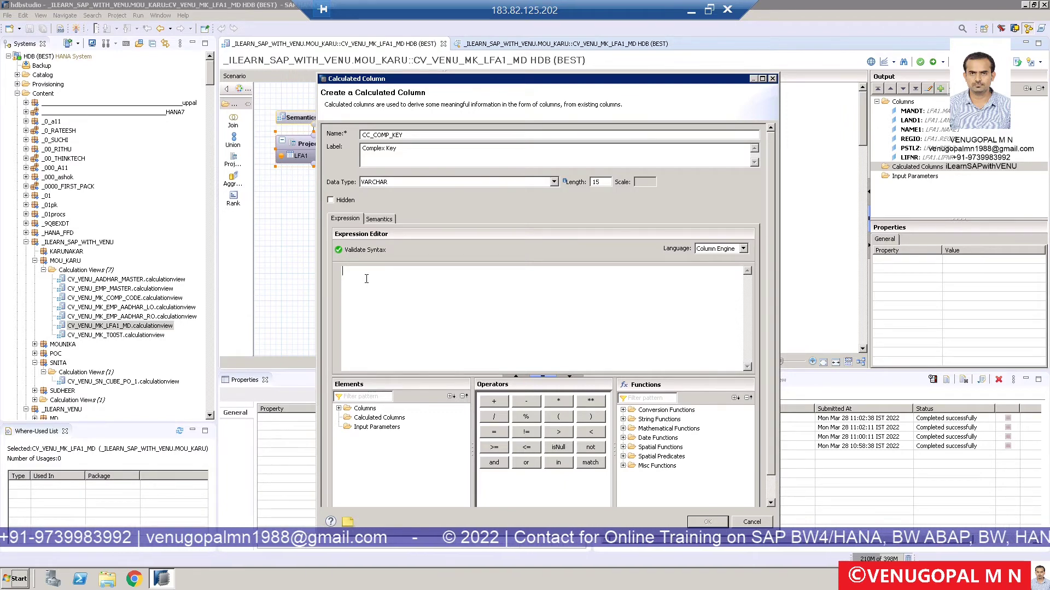
# Step: Define the calculated column's expression as "LIFNR" + "LAND1" from the available columns and accept it
pyautogui.doubleClick(345, 409)
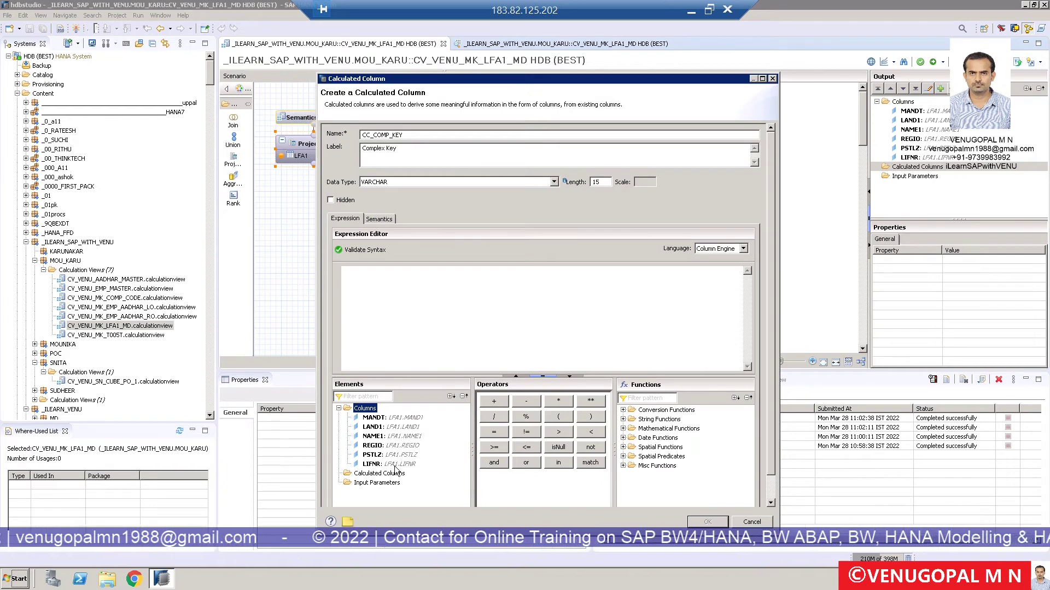
pyautogui.click(339, 409)
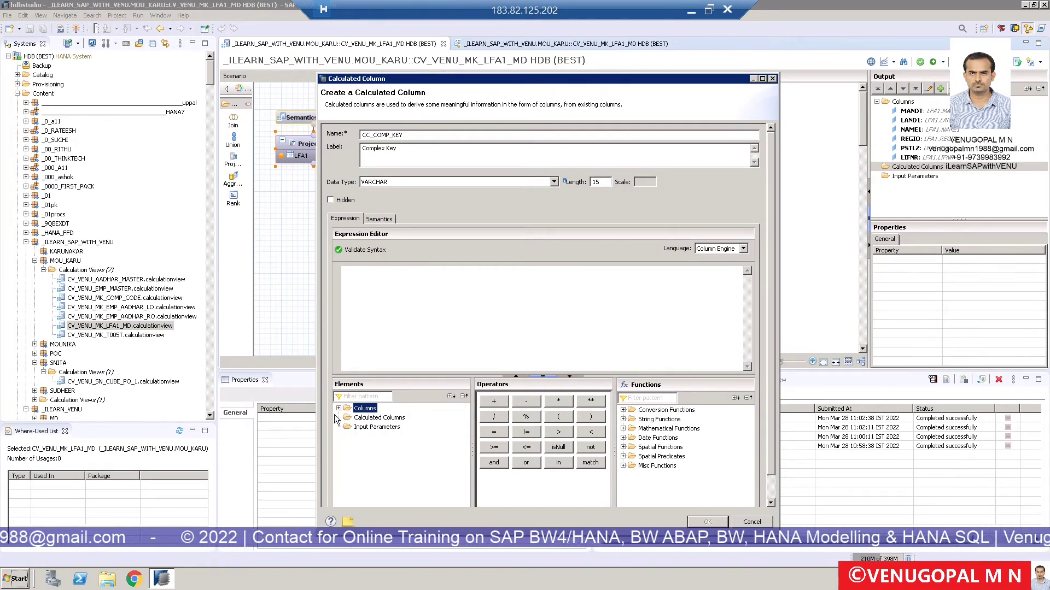
pyautogui.click(372, 419)
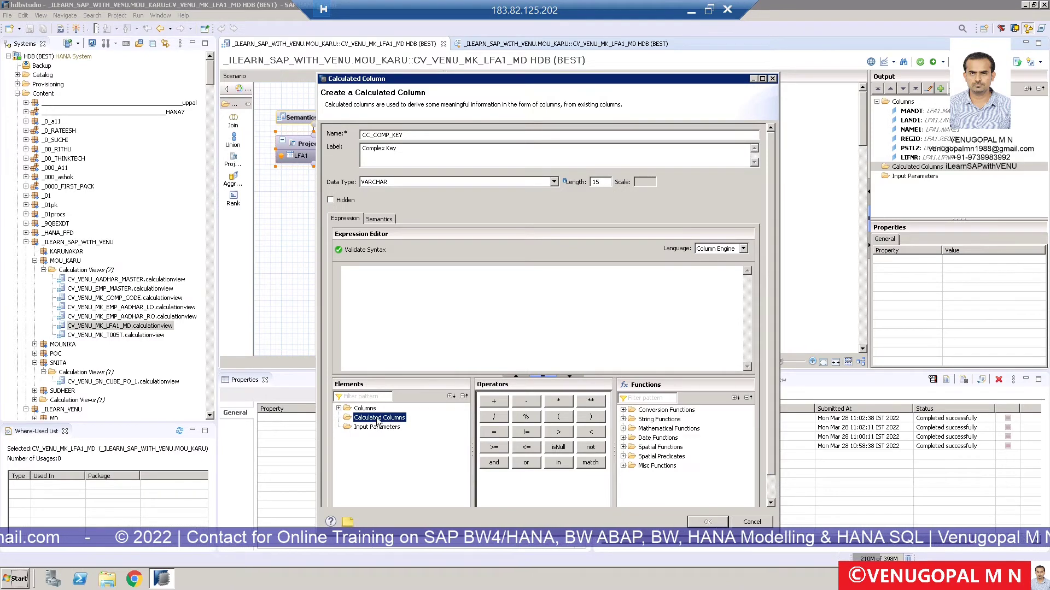
pyautogui.click(373, 428)
pyautogui.click(366, 410)
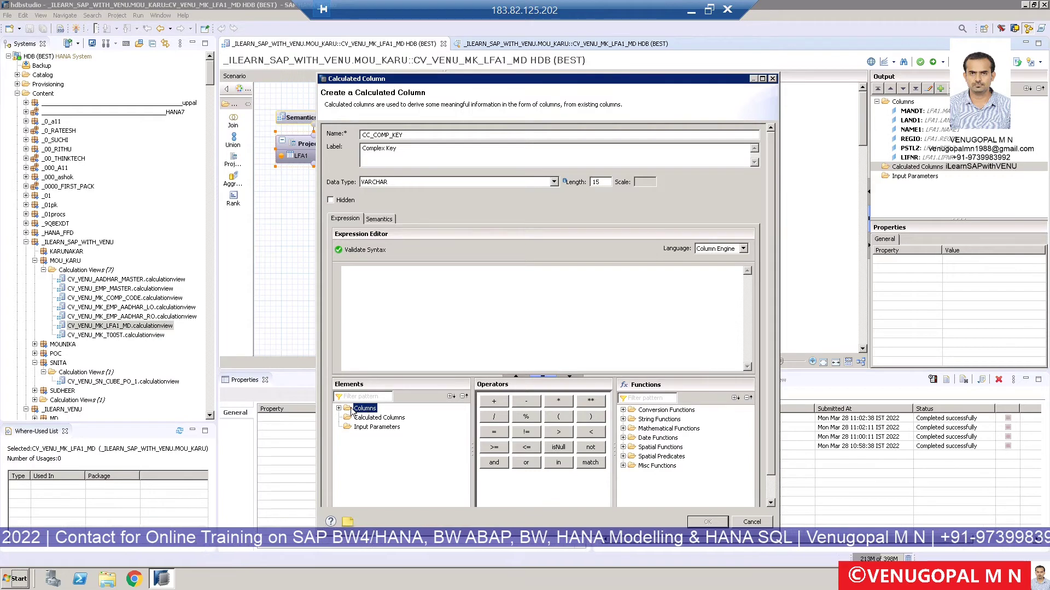
pyautogui.doubleClick(365, 409)
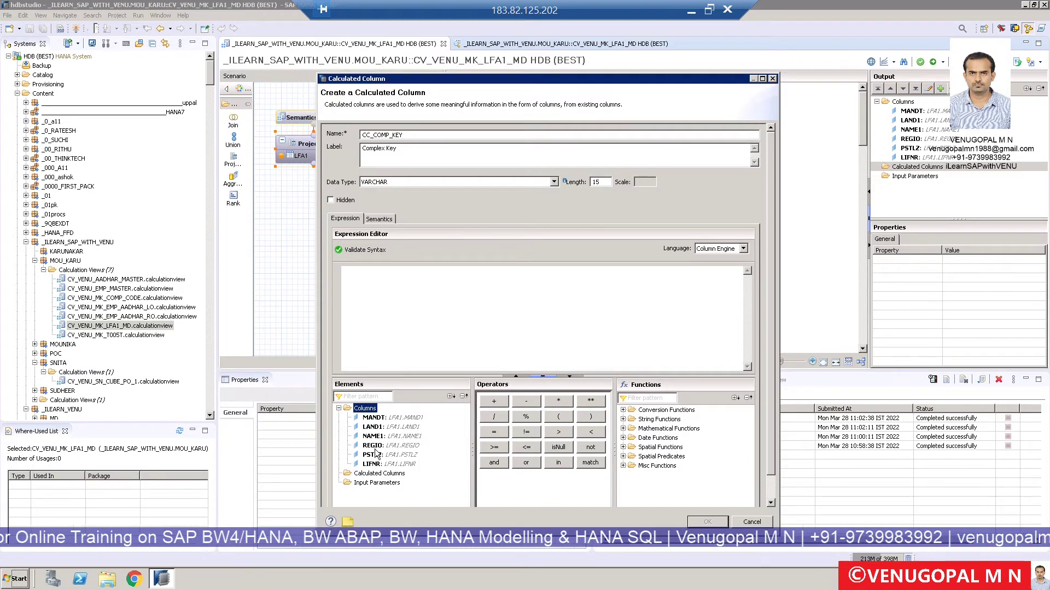
pyautogui.moveTo(372, 465); pyautogui.dragTo(414, 299)
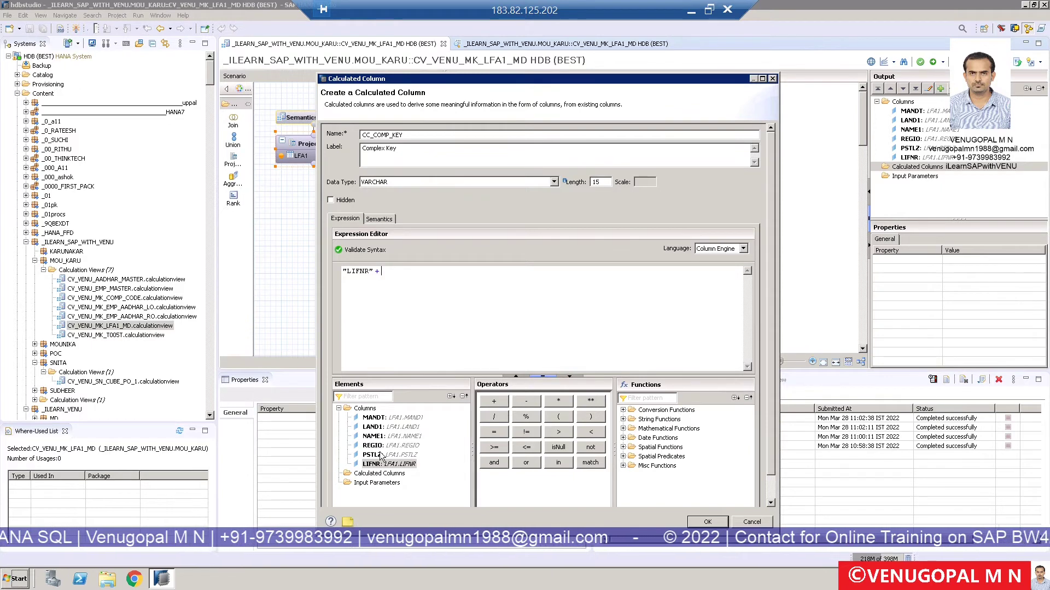
pyautogui.moveTo(377, 427); pyautogui.dragTo(437, 275)
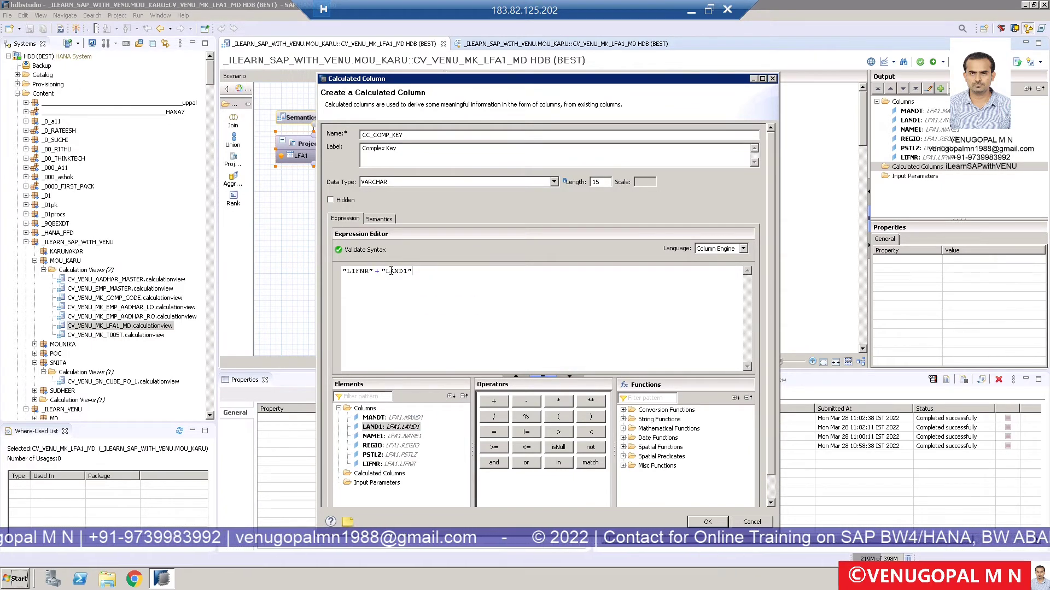
pyautogui.click(707, 522)
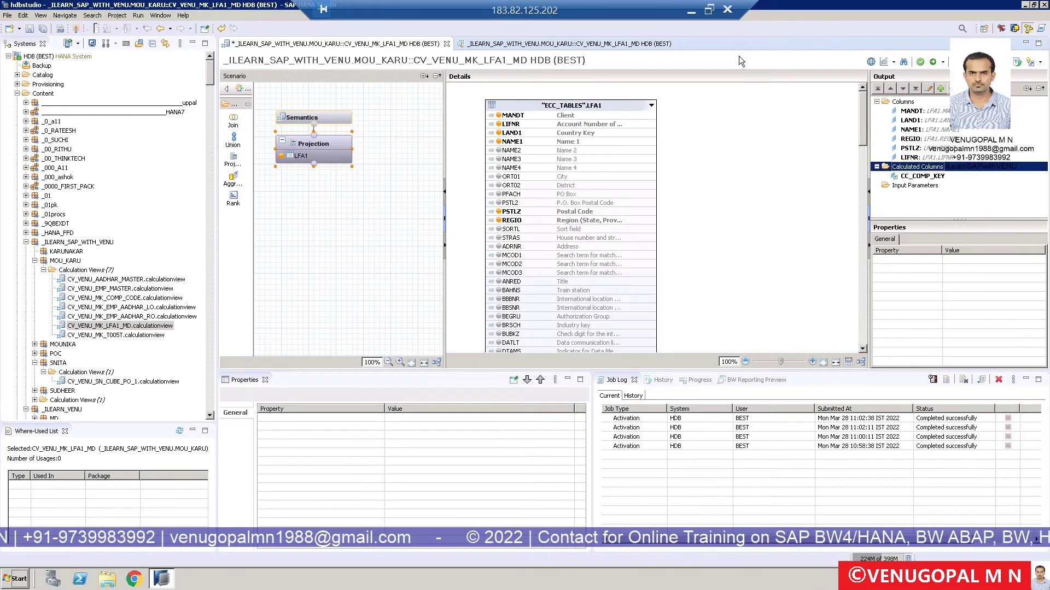
# Step: Fit the Name and Label column widths in the Semantics node's column list, and save and activate the calculation view
pyautogui.click(321, 123)
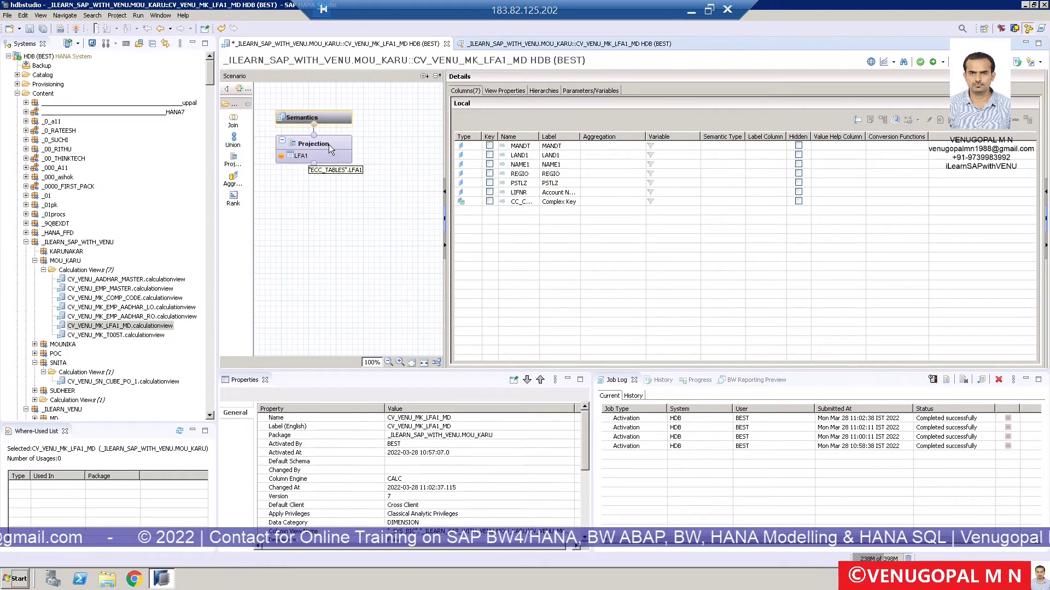
pyautogui.doubleClick(539, 138)
pyautogui.doubleClick(596, 138)
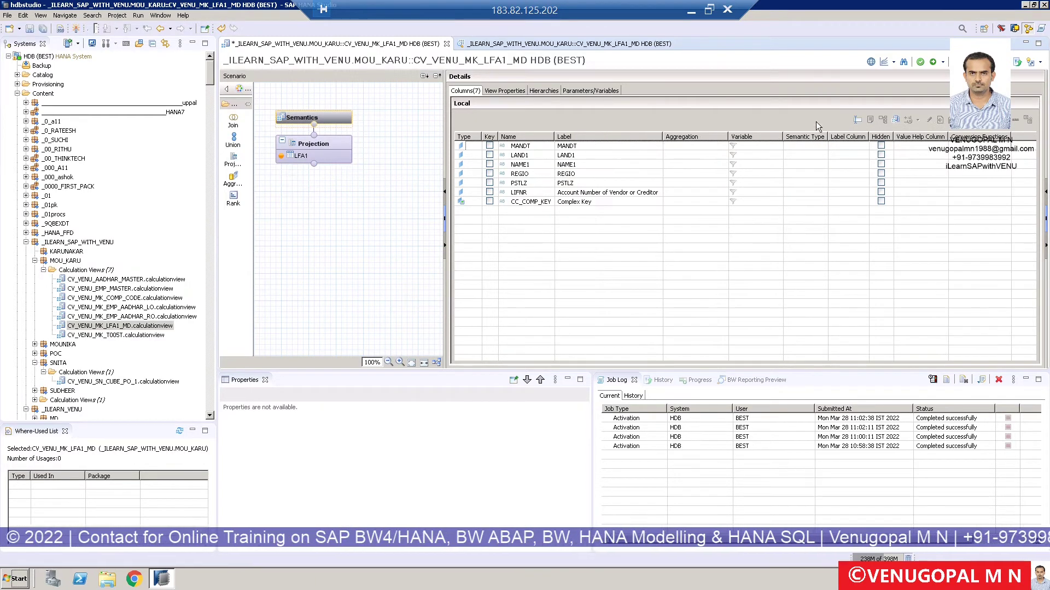
pyautogui.click(933, 62)
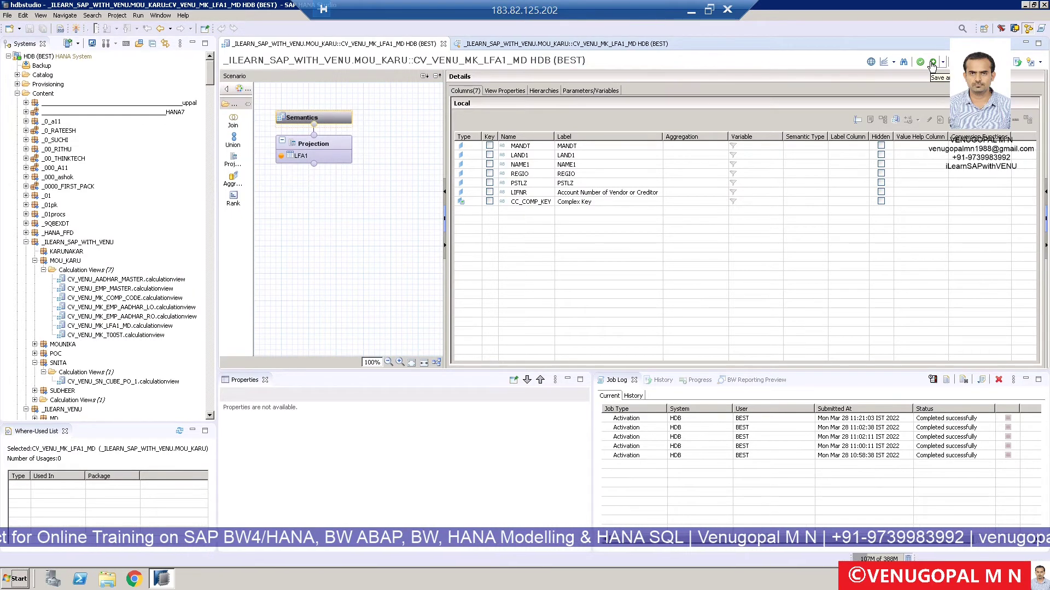
# Step: Preview the data of the activated view from the Semantics node and examine the CC_COMP_KEY values in the raw data
pyautogui.rightClick(338, 120)
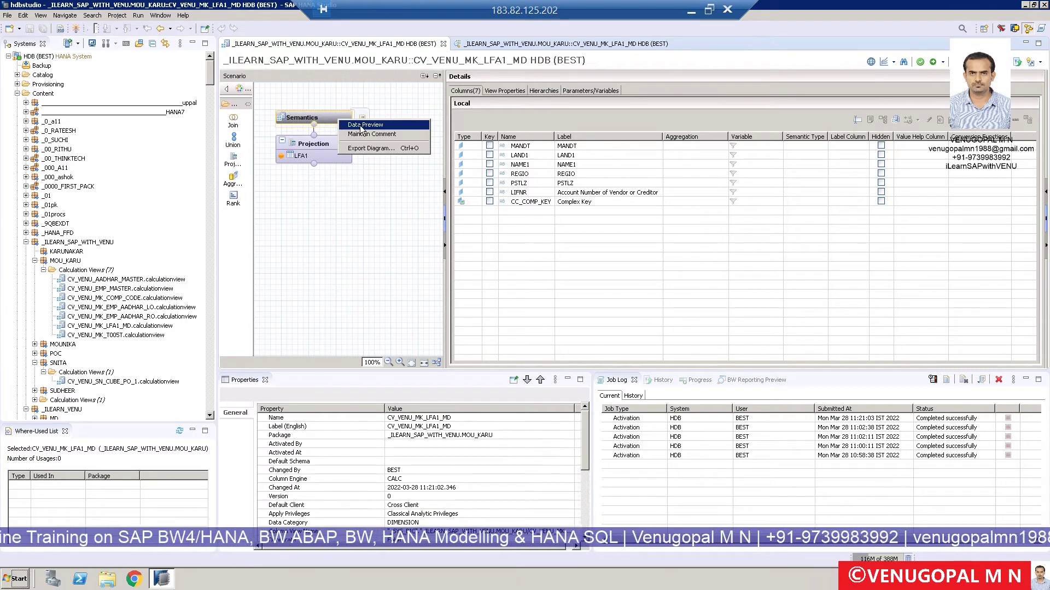
pyautogui.click(360, 125)
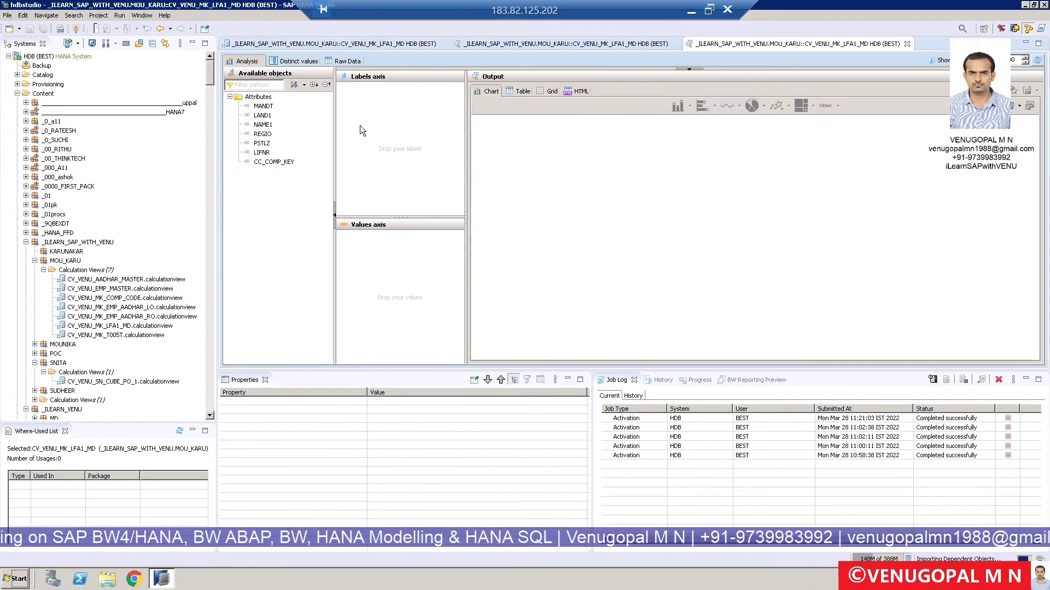
pyautogui.click(343, 62)
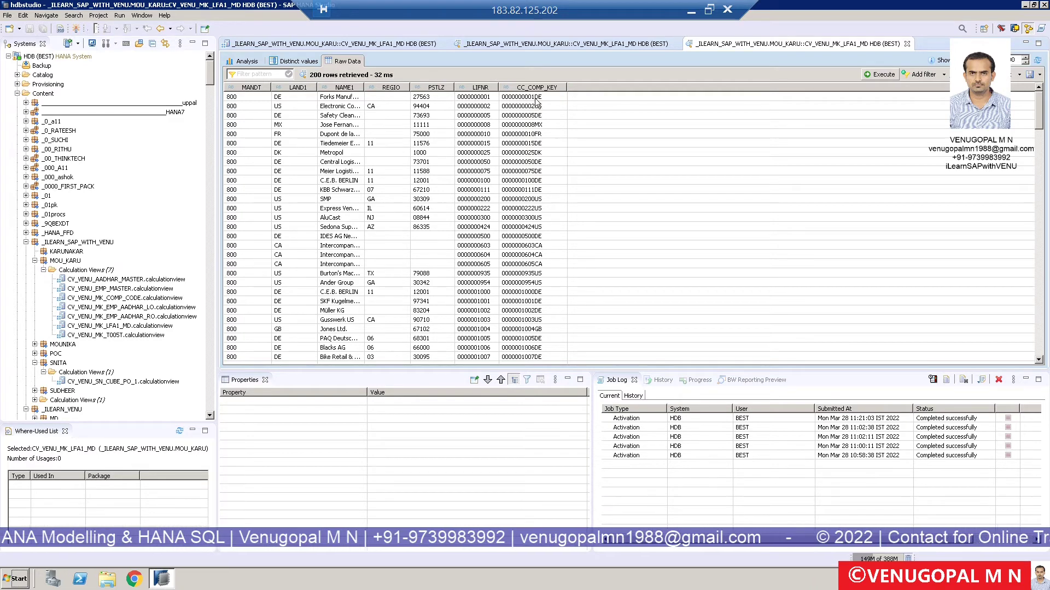
pyautogui.click(327, 45)
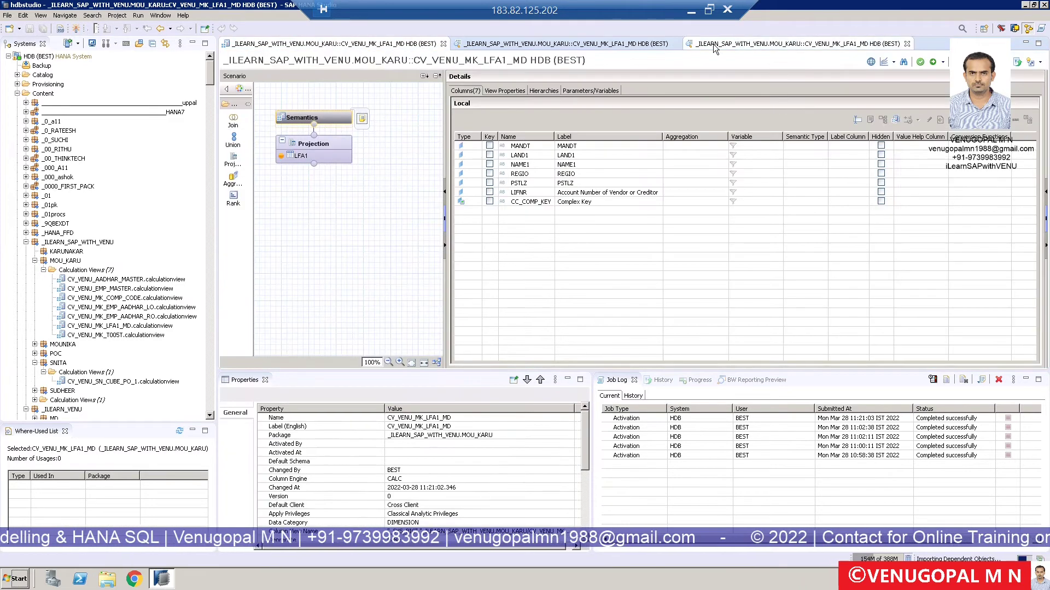
pyautogui.click(747, 45)
# Step: Analyse LIFNR, LAND1 and CC_COMP_KEY on the labels axis, show them as a table and examine the first row
pyautogui.click(253, 62)
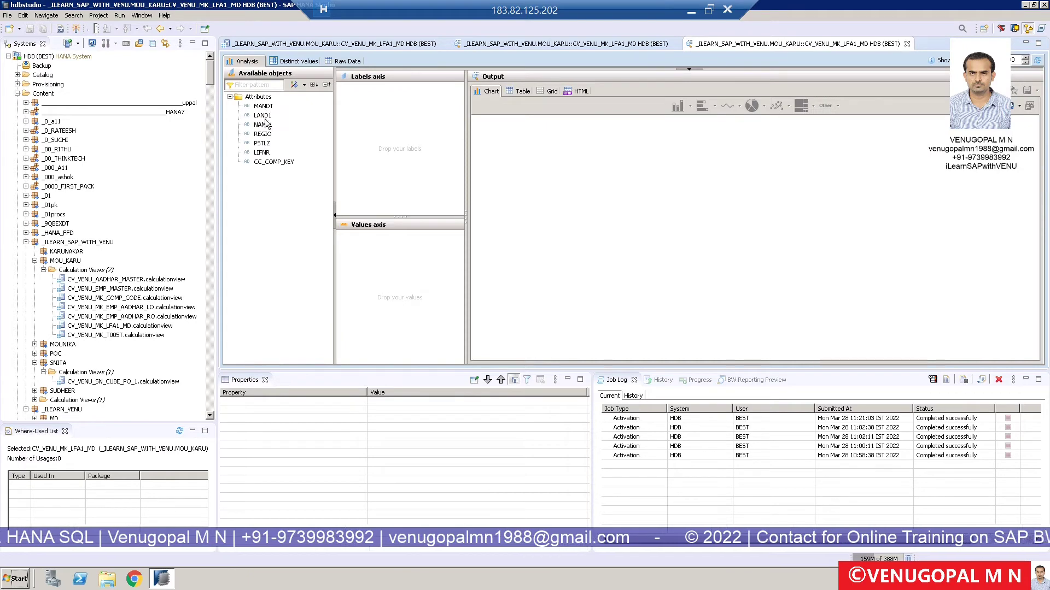
pyautogui.moveTo(262, 152); pyautogui.dragTo(367, 154)
pyautogui.moveTo(262, 115); pyautogui.dragTo(361, 158)
pyautogui.moveTo(273, 162); pyautogui.dragTo(358, 156)
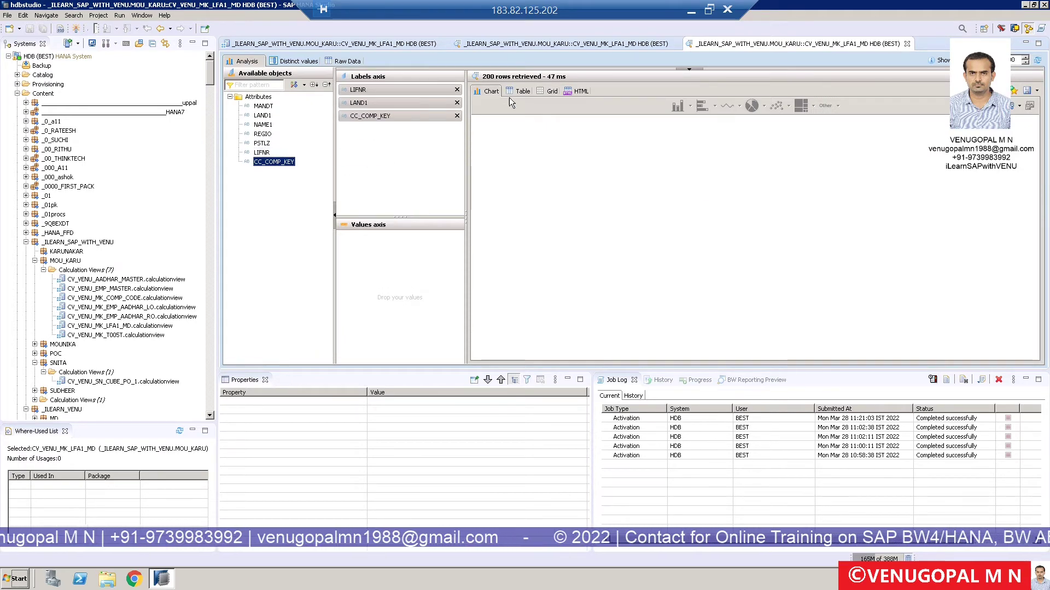
pyautogui.click(518, 91)
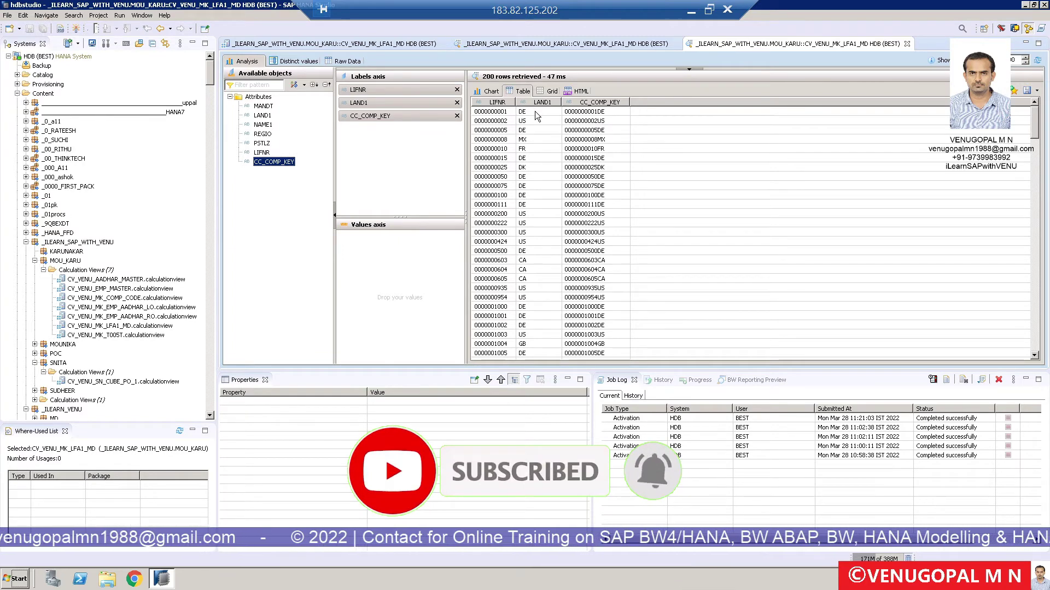
pyautogui.click(499, 113)
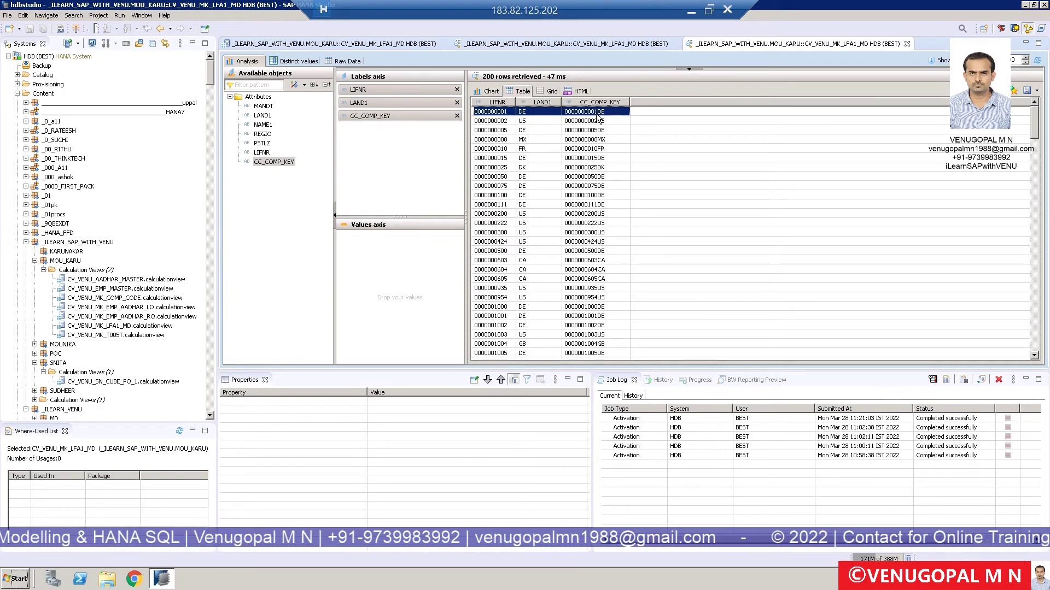
# Step: Return to the calculation view and open the CC_COMP_KEY calculated column of the Projection node for editing
pyautogui.click(410, 46)
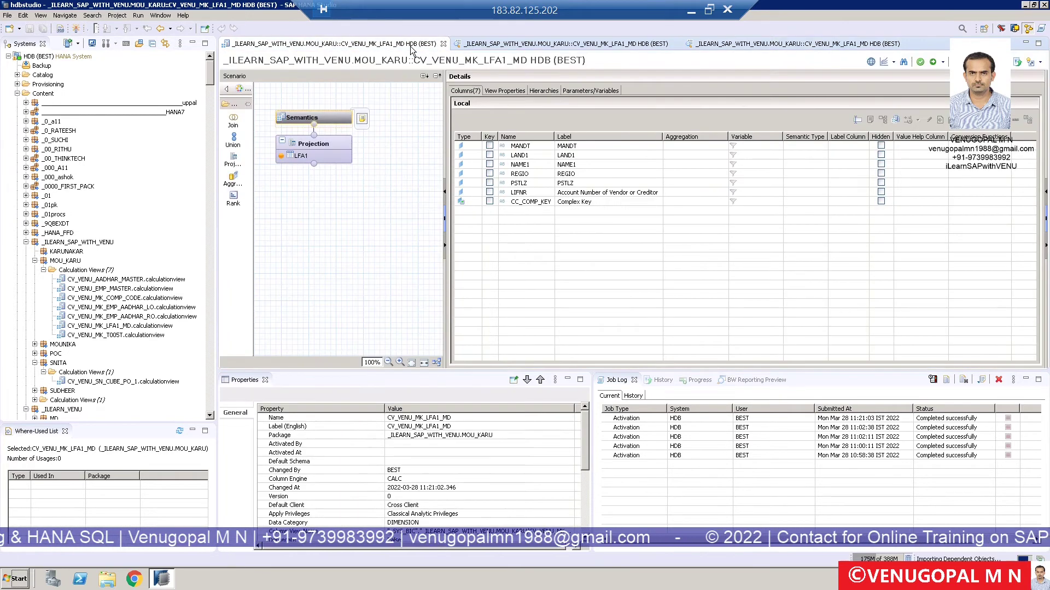
pyautogui.click(324, 147)
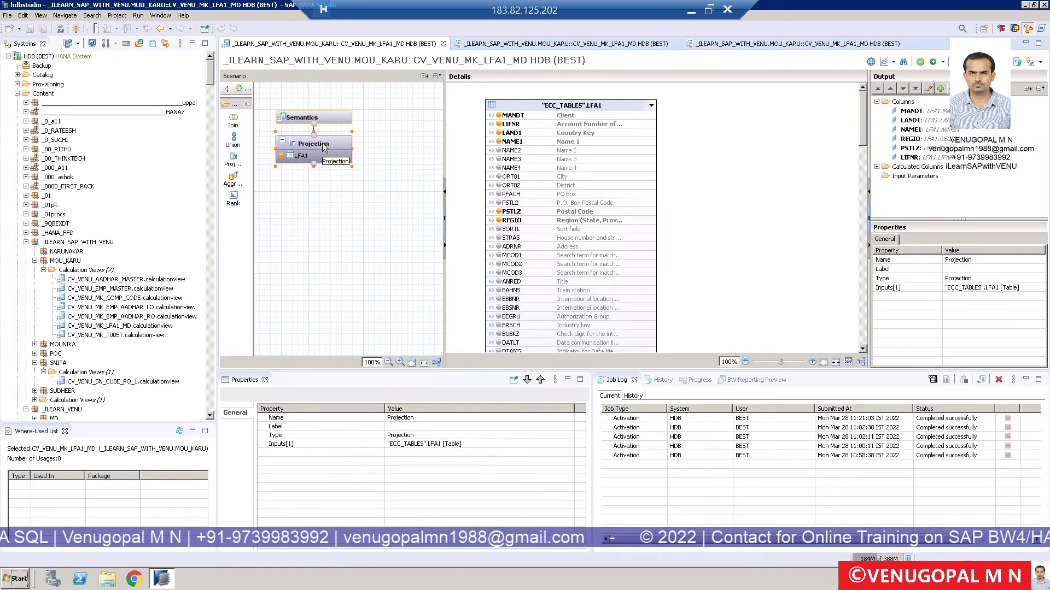
pyautogui.click(876, 167)
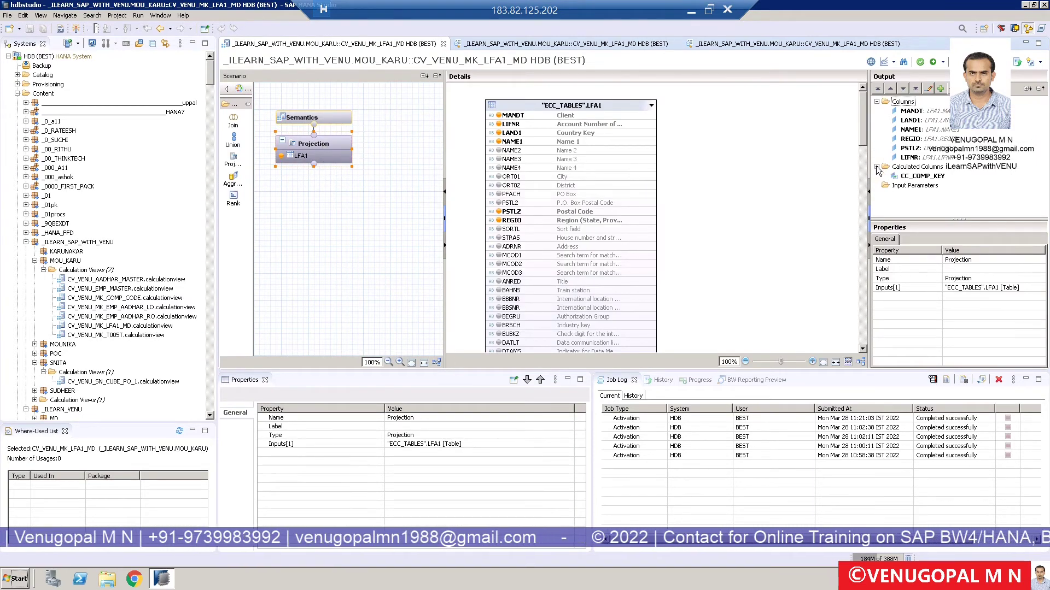
pyautogui.click(924, 177)
pyautogui.doubleClick(923, 177)
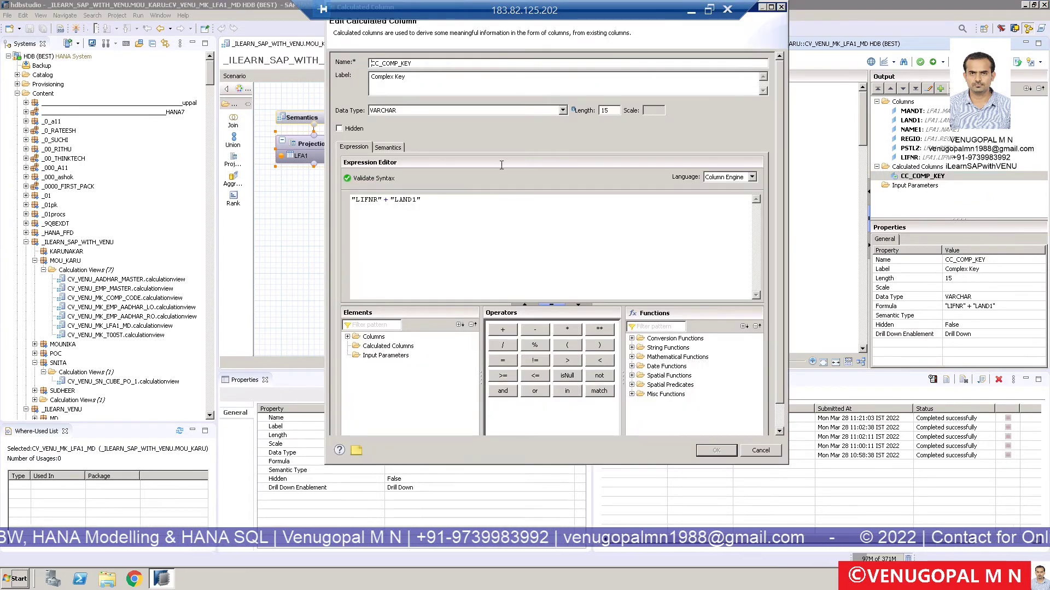
pyautogui.moveTo(753, 11); pyautogui.dragTo(750, 90)
# Step: Insert a hyphen separator between the two columns so the expression reads "LIFNR" + '-' + "LAND1"
pyautogui.moveTo(380, 279); pyautogui.dragTo(349, 280)
pyautogui.moveTo(420, 280); pyautogui.dragTo(395, 282)
pyautogui.click(390, 284)
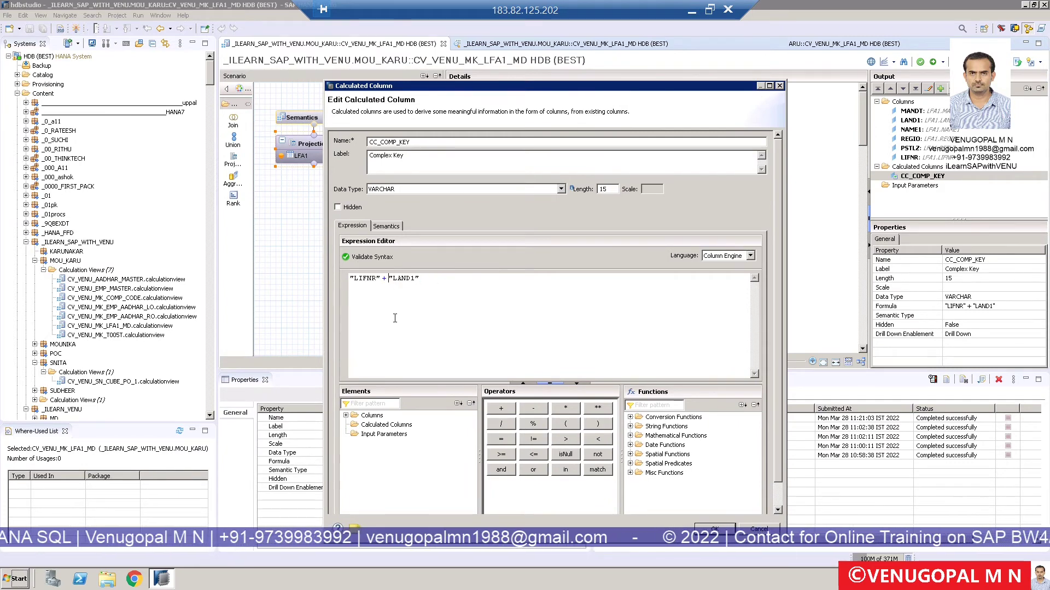
pyautogui.write('+')
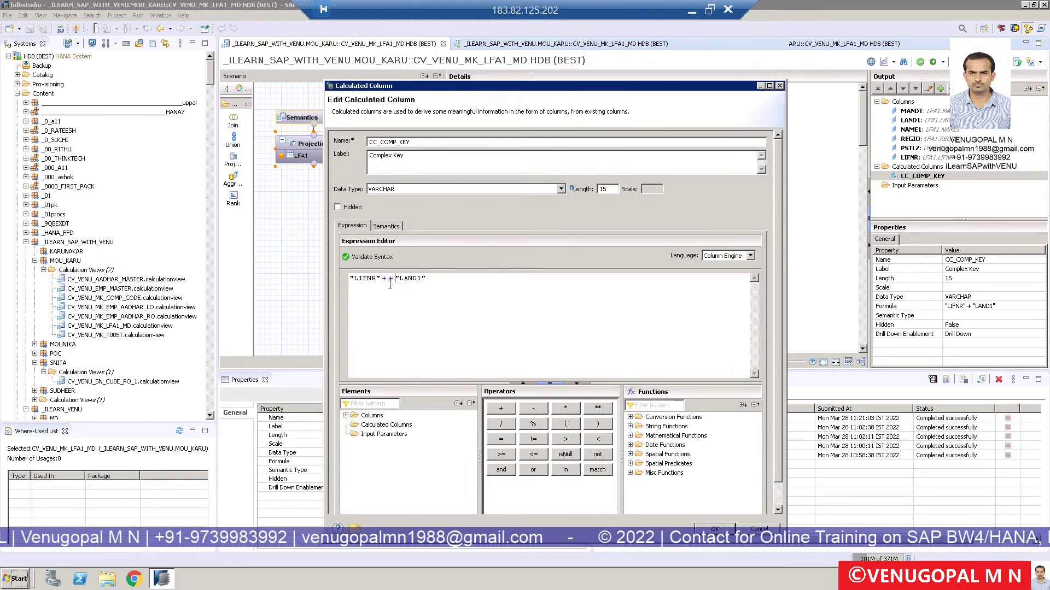
pyautogui.moveTo(392, 279); pyautogui.dragTo(387, 282)
pyautogui.click(387, 282)
pyautogui.write("'-' +")
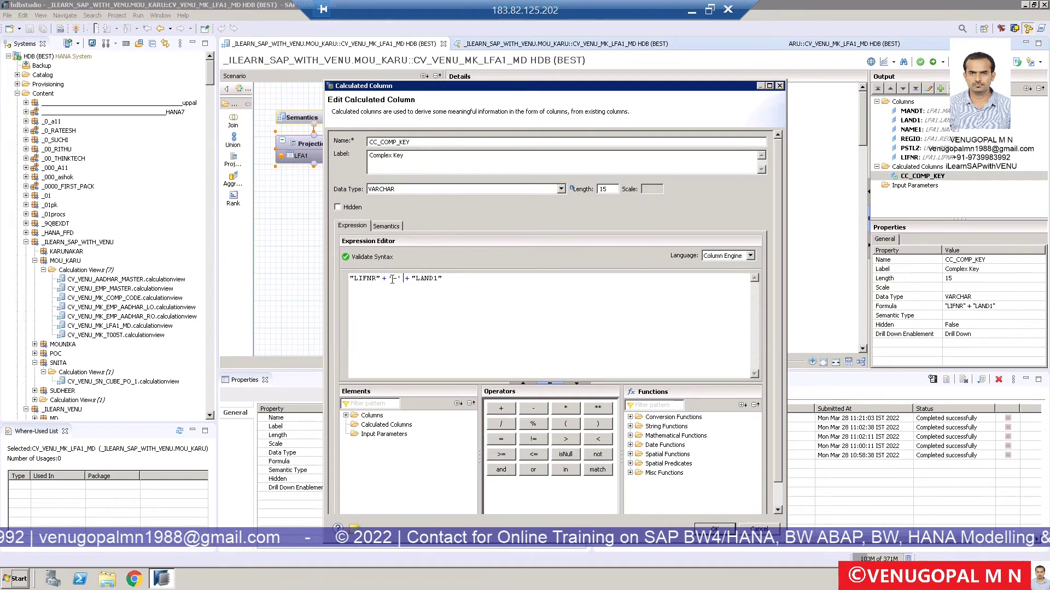
pyautogui.moveTo(398, 279); pyautogui.dragTo(389, 279)
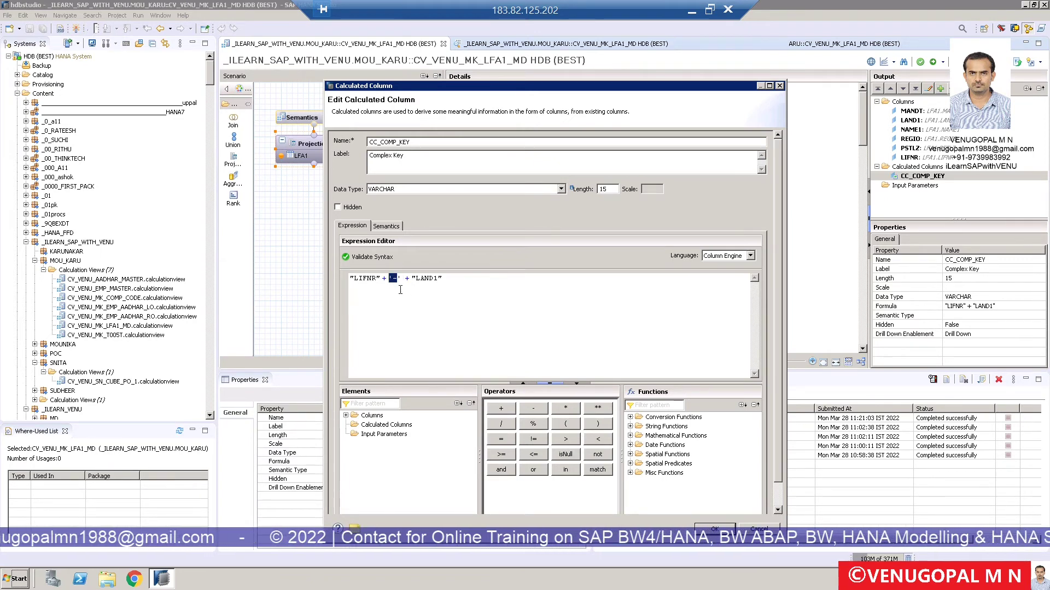
# Step: Validate the syntax of the calculated column's expression and accept the edited column
pyautogui.click(365, 260)
pyautogui.click(647, 320)
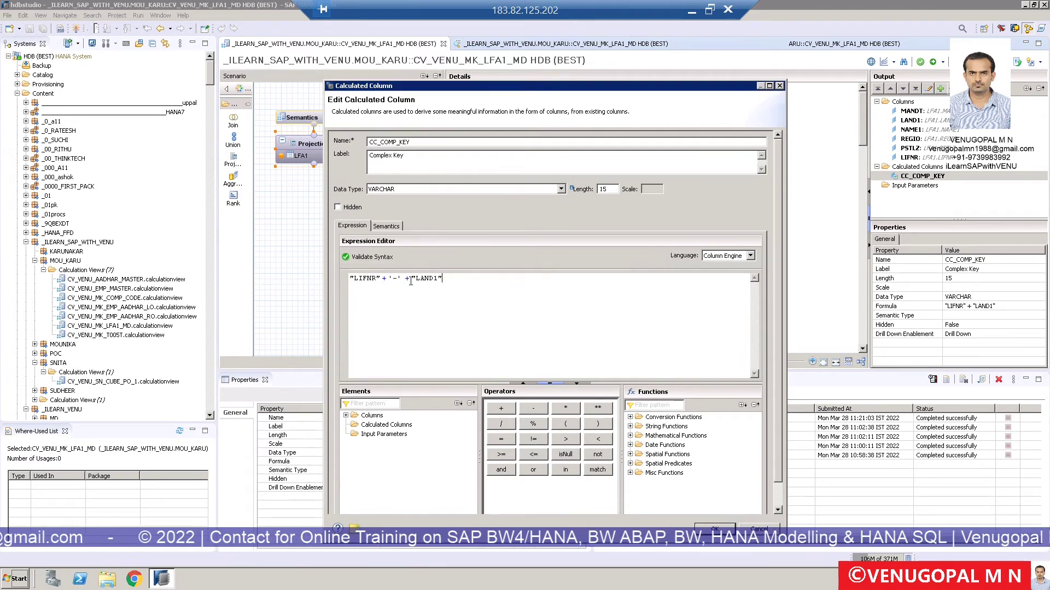
pyautogui.click(714, 529)
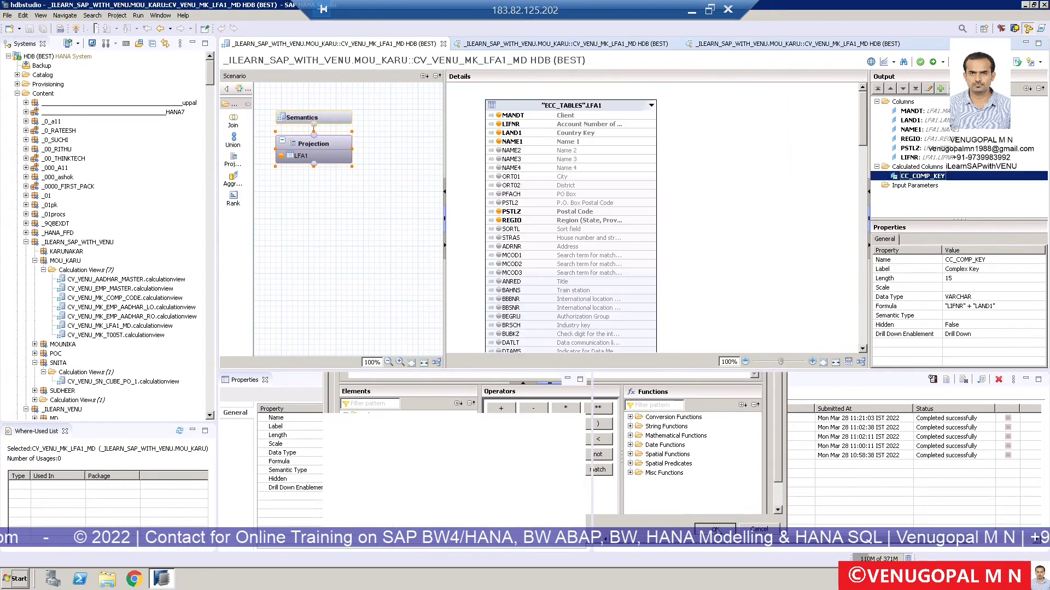
# Step: Save and activate the calculation view from the Semantics node, and preview its raw data
pyautogui.click(324, 119)
pyautogui.click(343, 126)
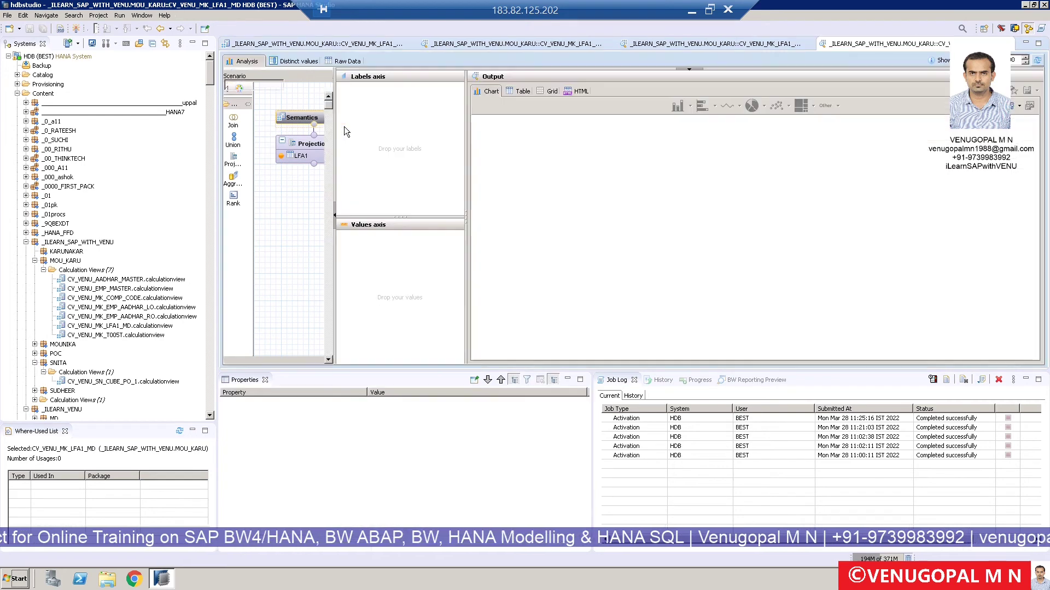
pyautogui.click(344, 63)
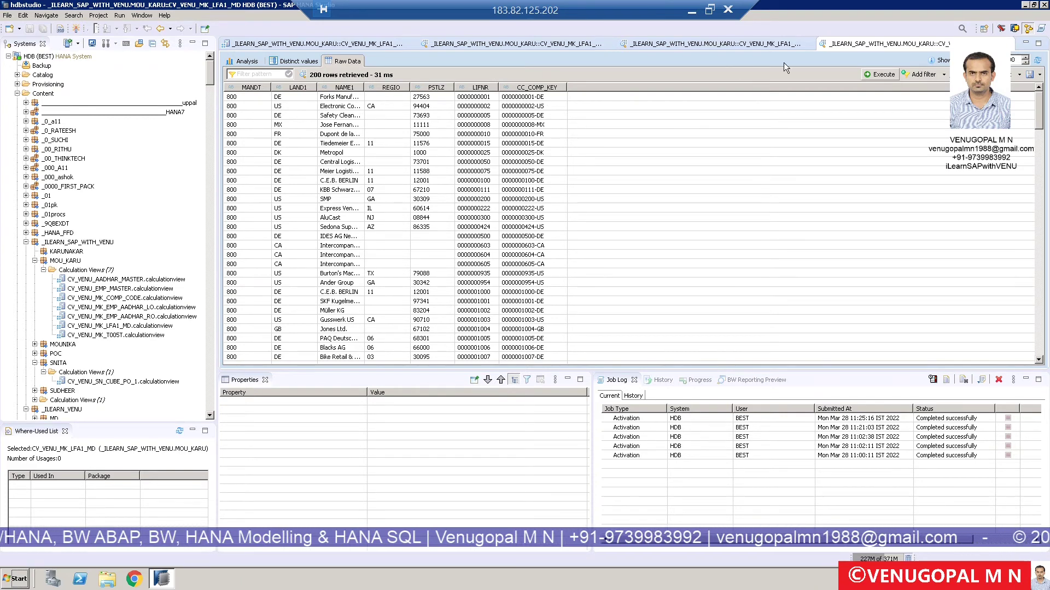
# Step: Place LIFNR, LAND1 and CC_COMP_KEY on the labels axis of the new preview's analysis and display them as a table
pyautogui.click(244, 60)
pyautogui.moveTo(261, 119); pyautogui.dragTo(366, 156)
pyautogui.moveTo(261, 152); pyautogui.dragTo(355, 89)
pyautogui.moveTo(274, 162); pyautogui.dragTo(397, 155)
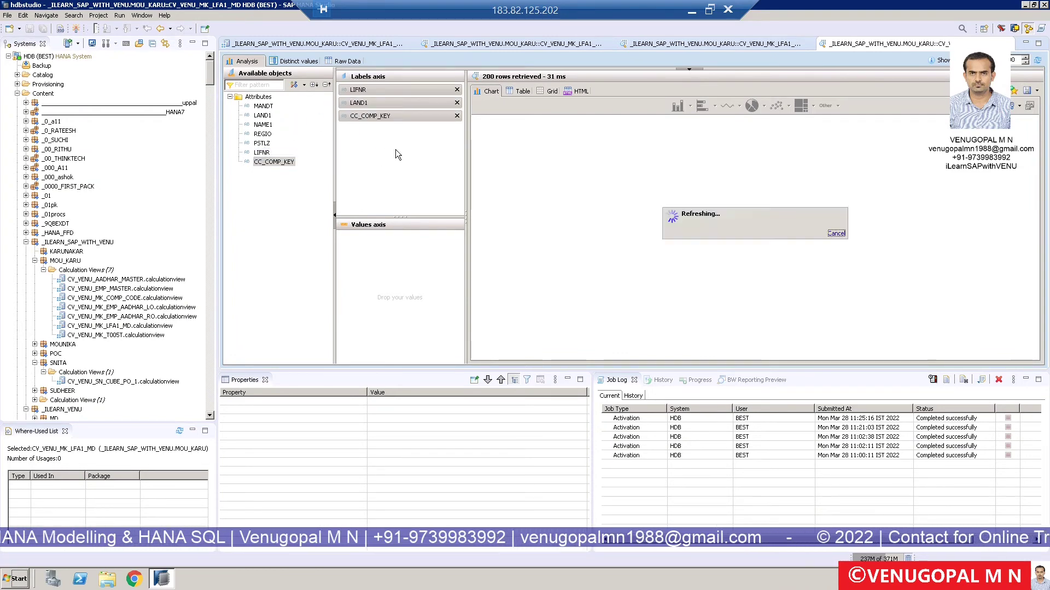
pyautogui.click(521, 92)
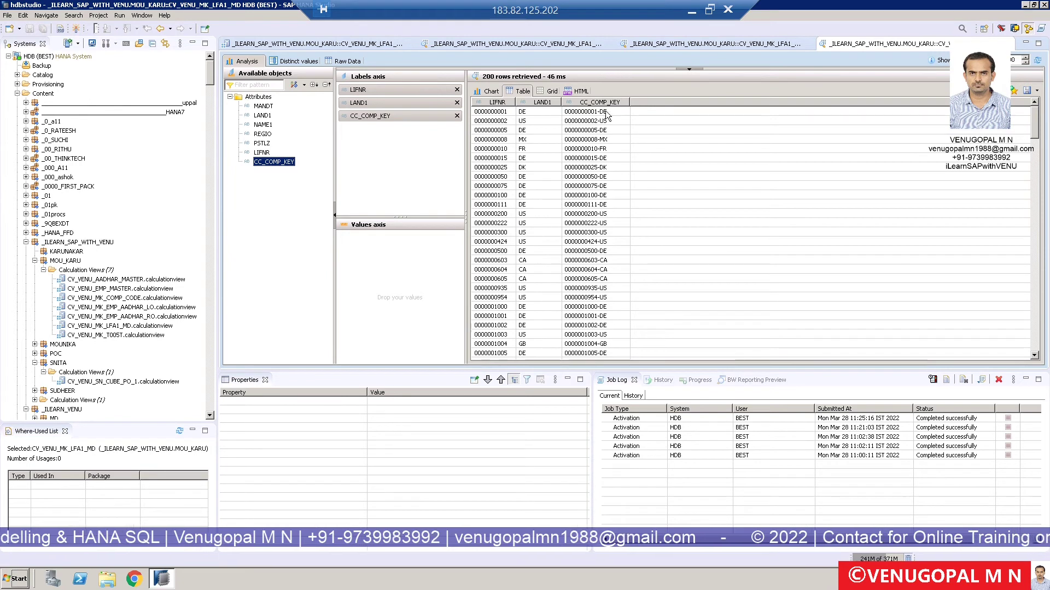